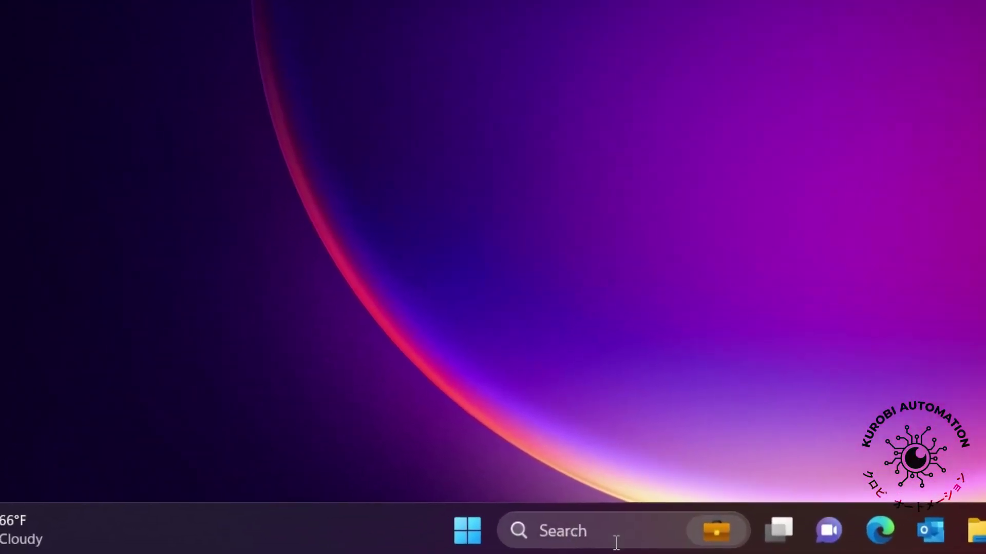
# Search Windows for 'Control Panel' and launch it
pyautogui.click(616, 542)
pyautogui.write('C')
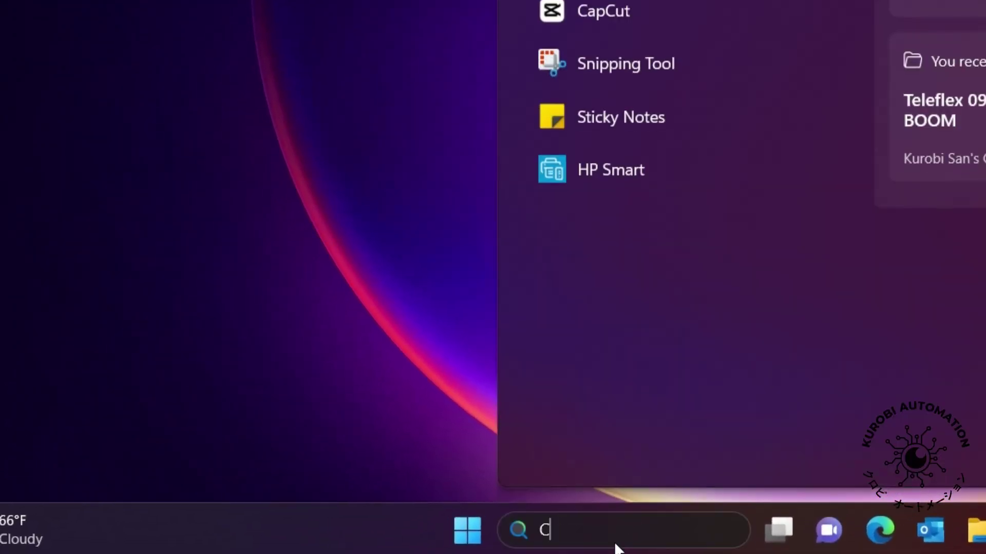
pyautogui.write('ontr')
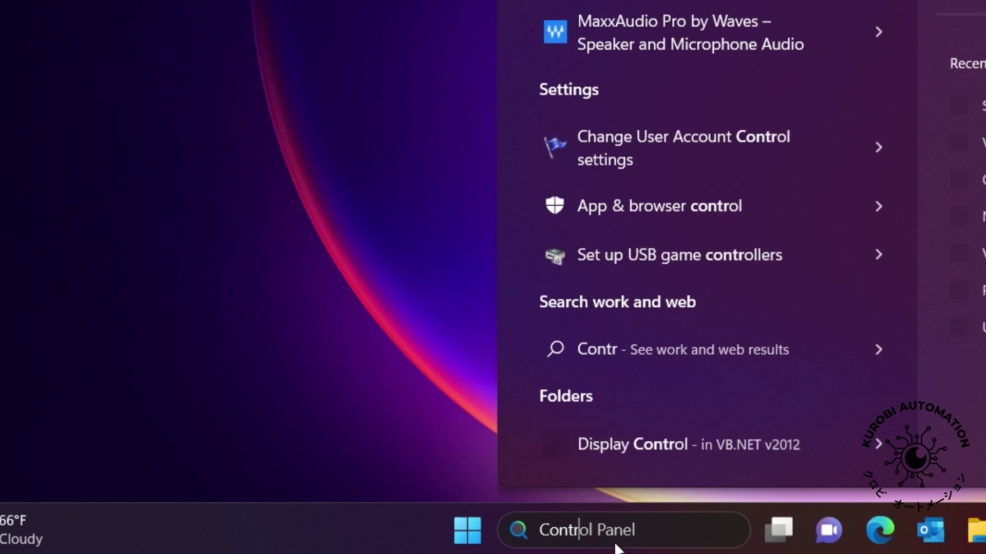
pyautogui.write('ol')
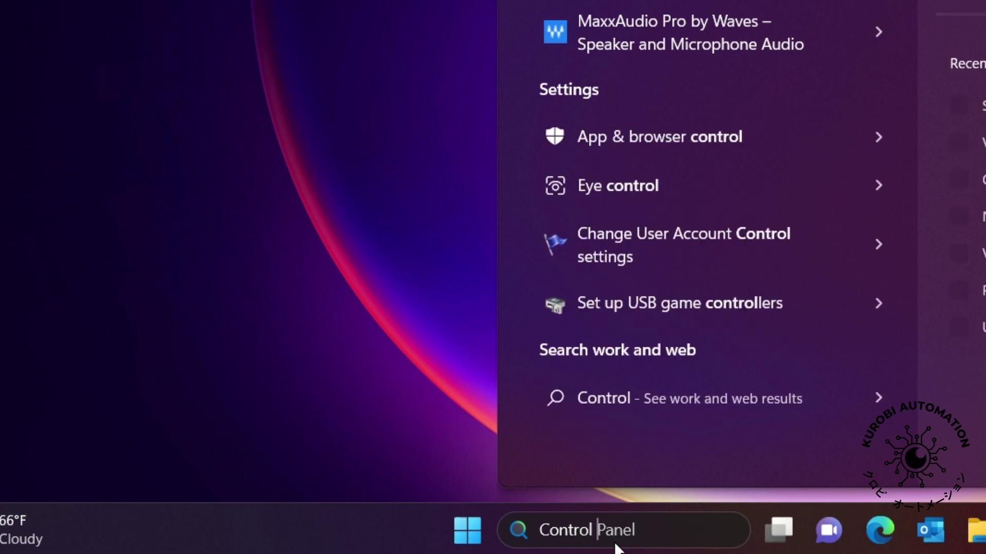
pyautogui.write(' Pan')
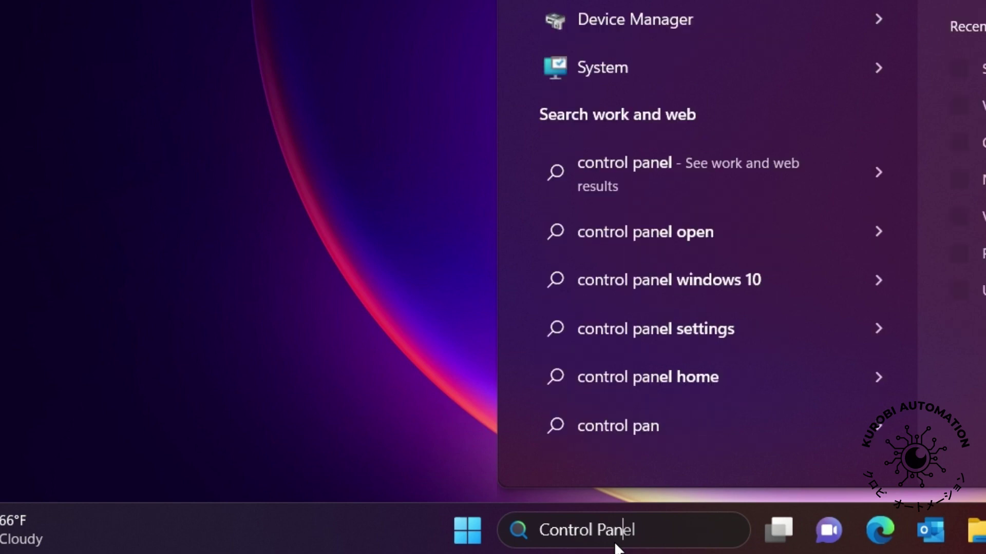
pyautogui.write('el')
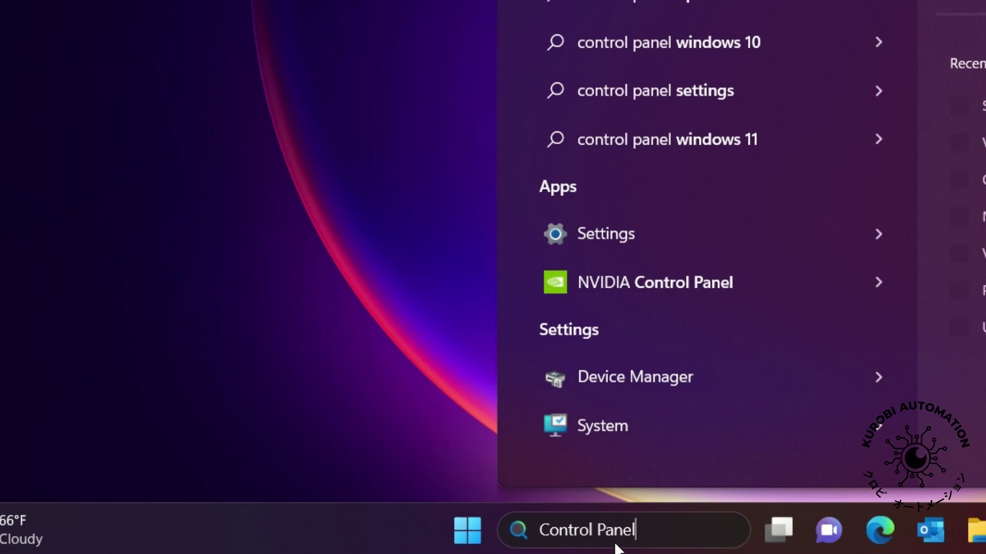
pyautogui.press('Return')
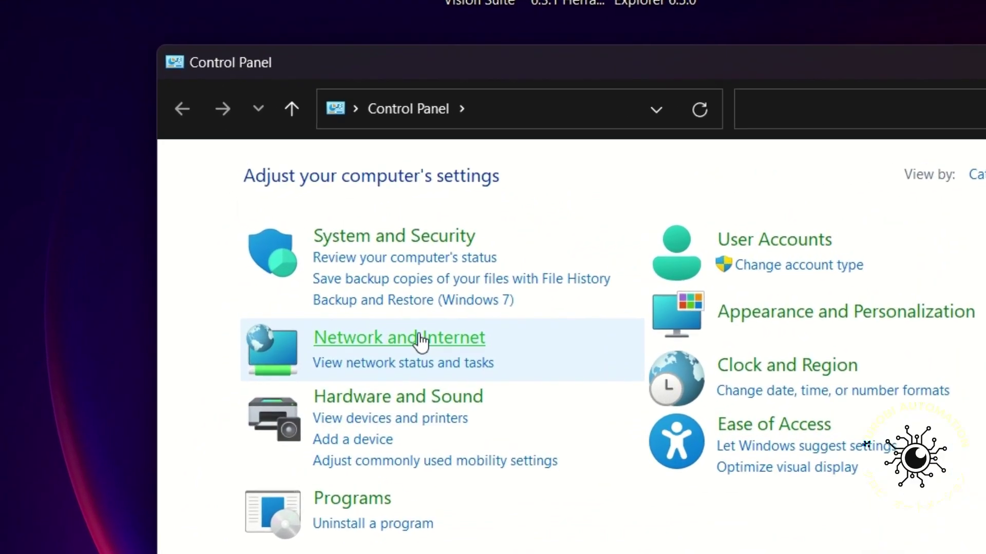
# Go through Network and Internet and Network and Sharing Center to the adapter list
pyautogui.click(420, 341)
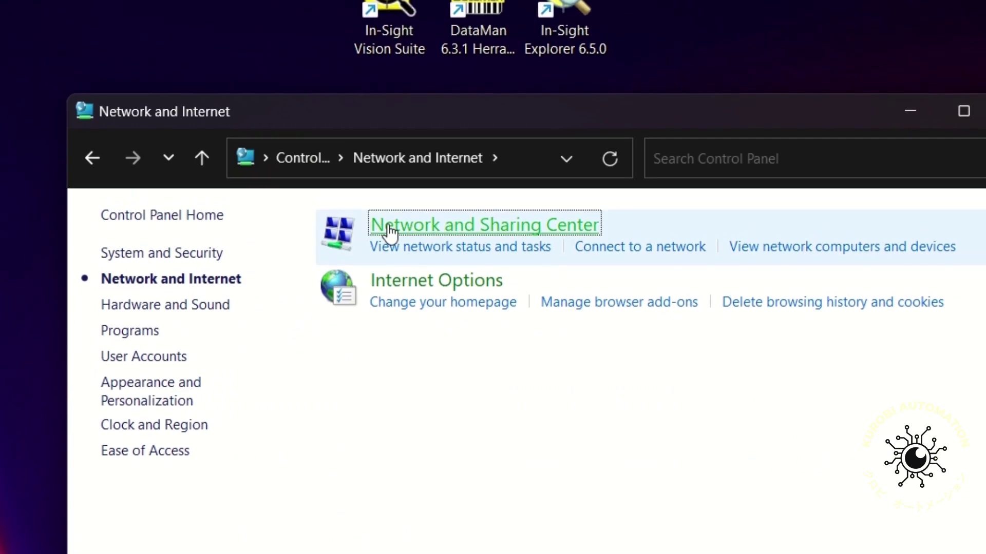
pyautogui.click(396, 252)
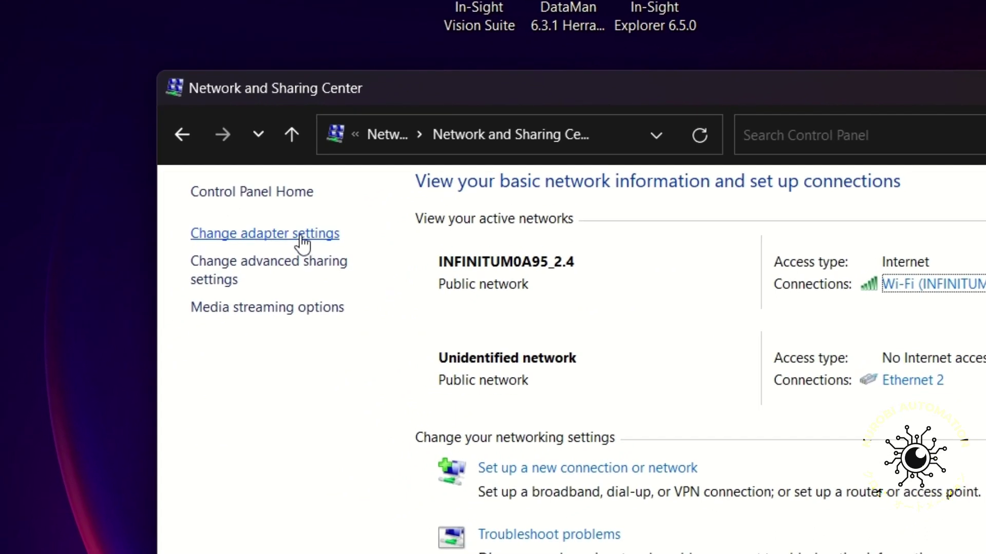
pyautogui.click(302, 240)
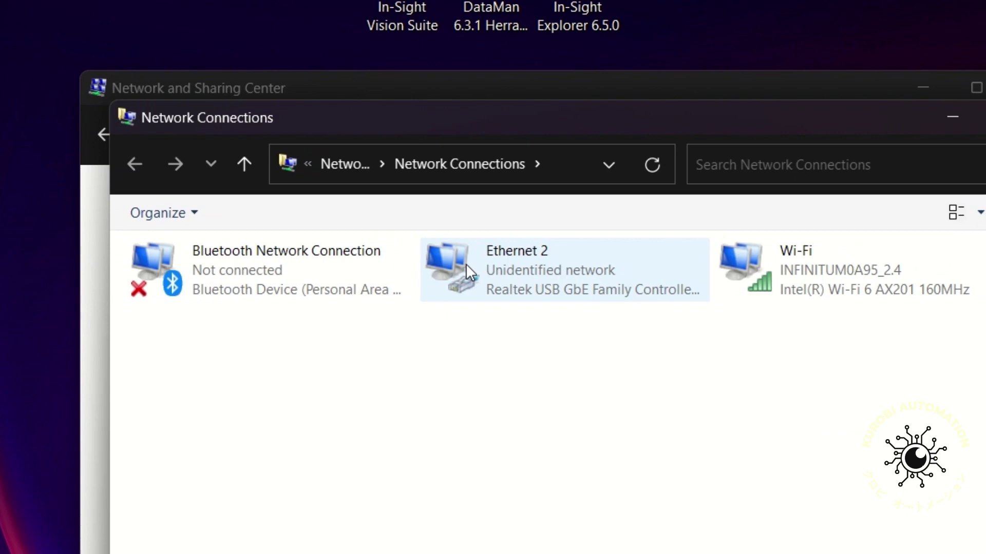
# Check Ethernet 2's IPv4 settings (192.168.33.1, 255.255.255.0), then launch In-Sight Vision Suite
pyautogui.doubleClick(466, 263)
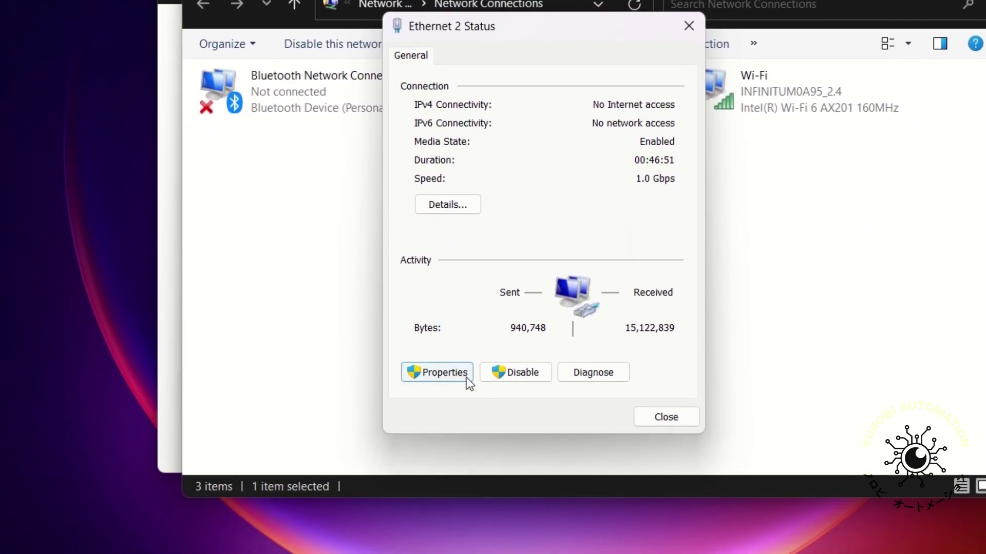
pyautogui.click(461, 377)
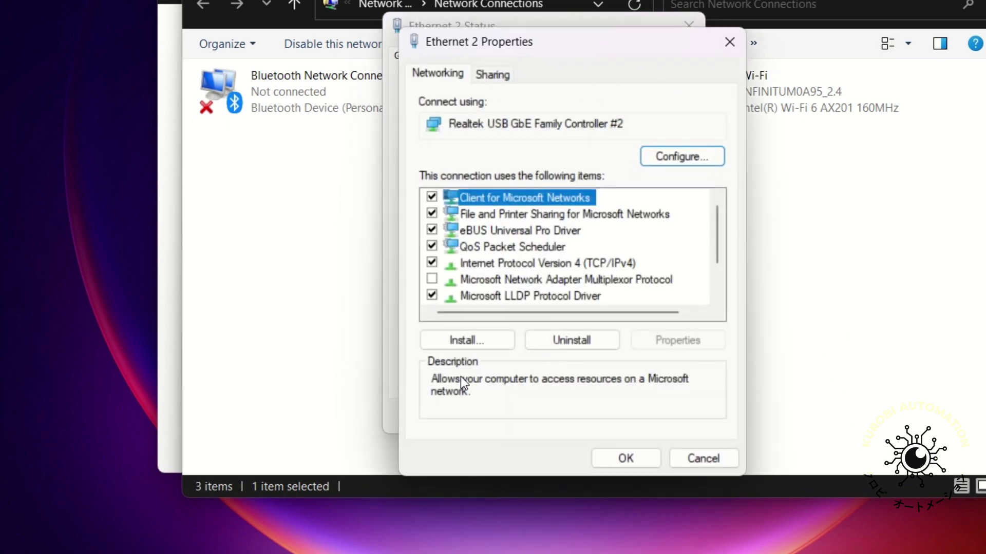
pyautogui.doubleClick(487, 266)
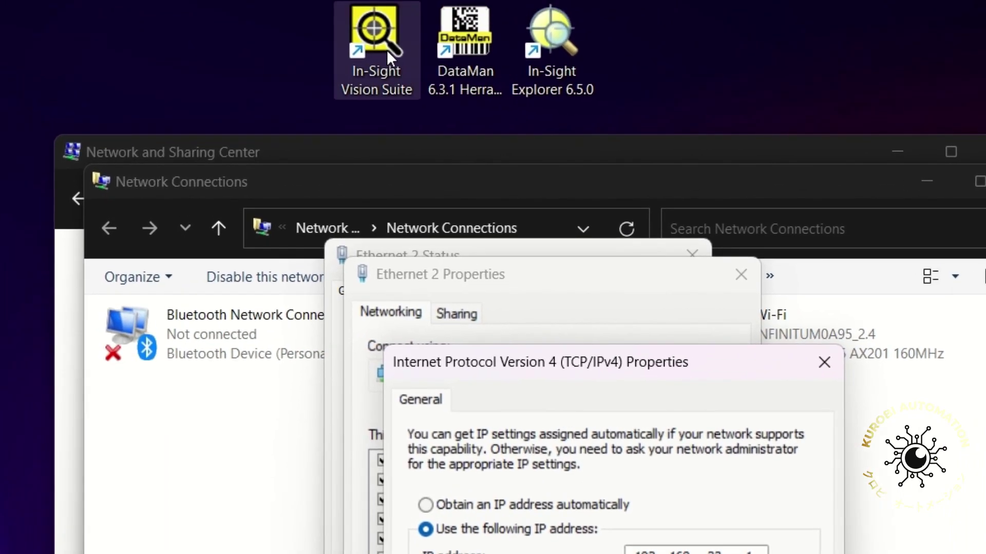
pyautogui.doubleClick(387, 50)
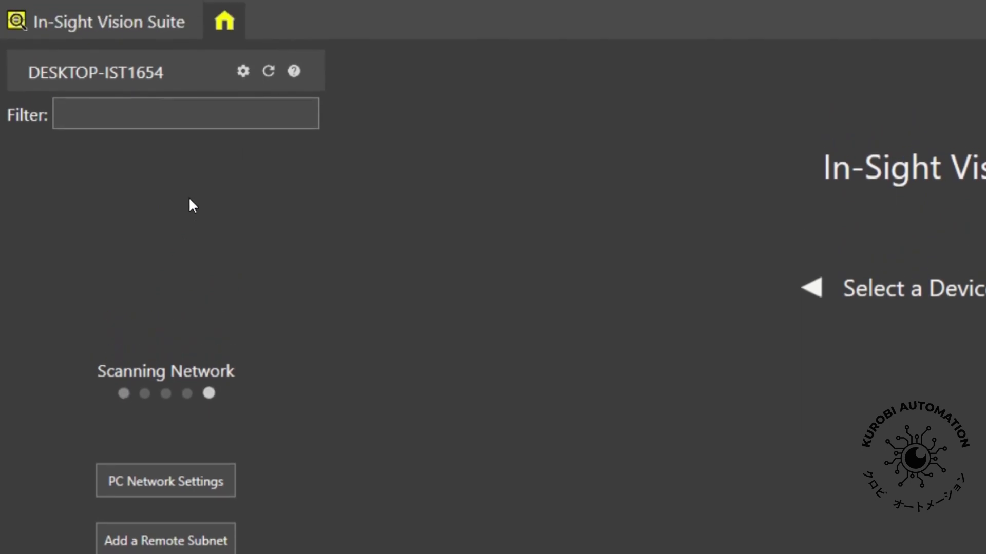
# Show the gear menu's Device Discovery options beside the PC name
pyautogui.click(243, 73)
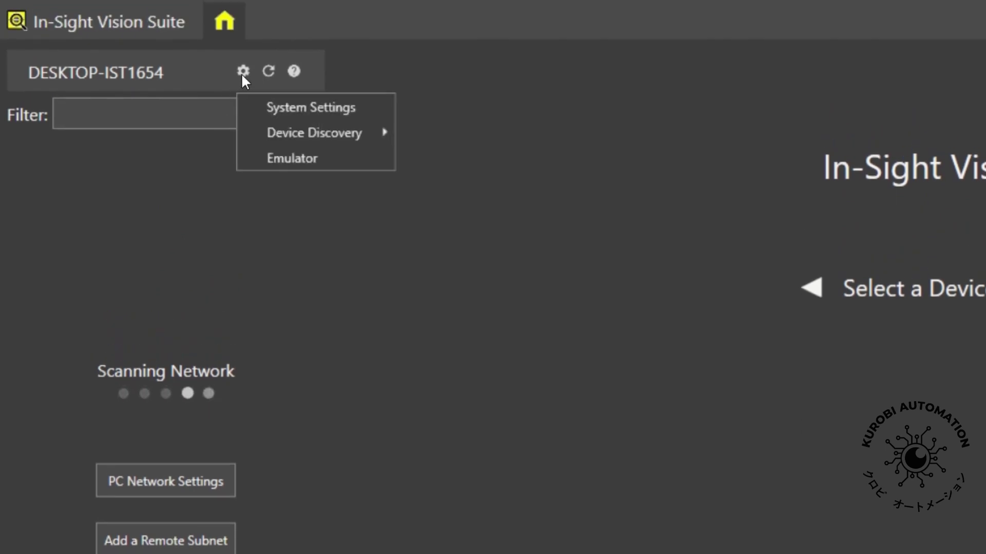
pyautogui.moveTo(315, 132)
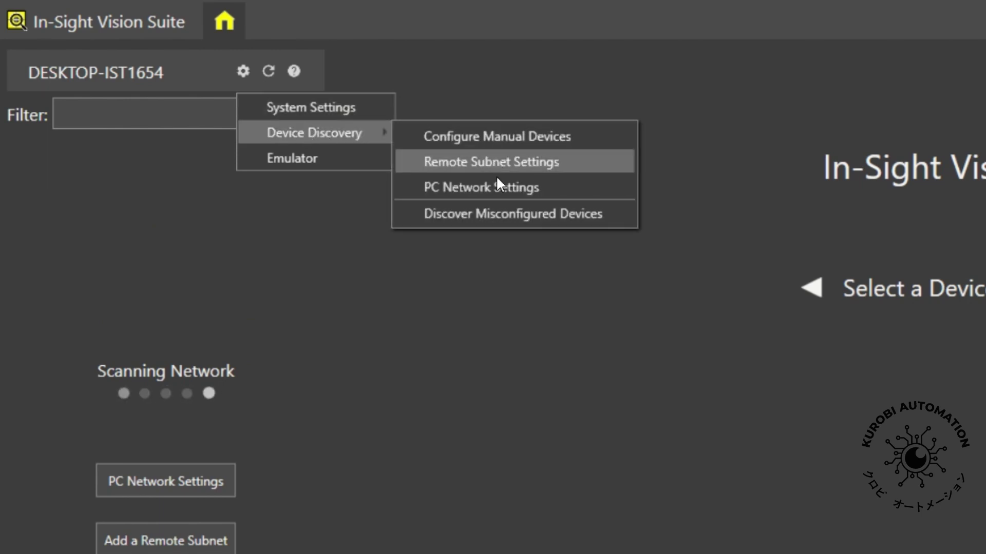
# Discover misconfigured devices to find camera IS2802C-96b036 at 192.168.3.10
pyautogui.click(496, 217)
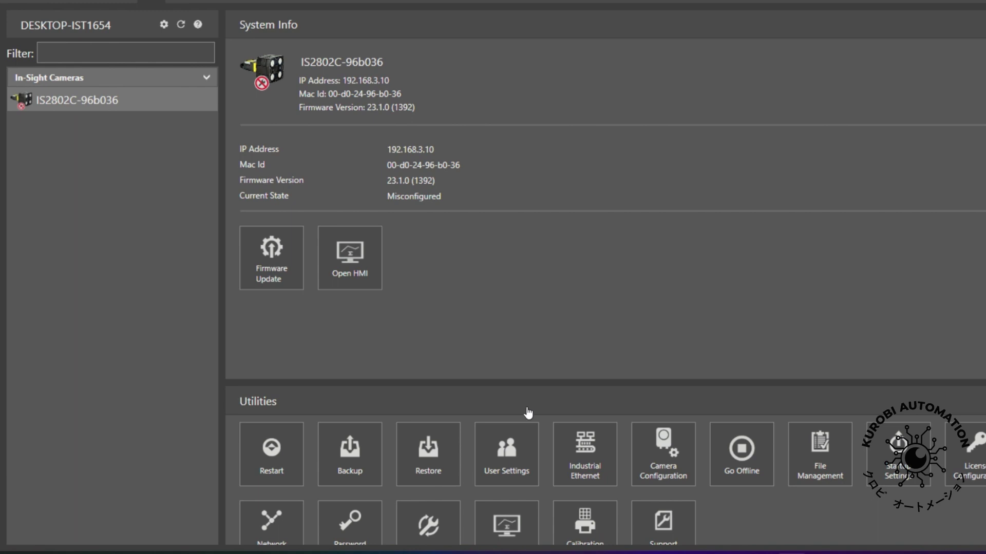
pyautogui.scroll(-1, 307, 485)
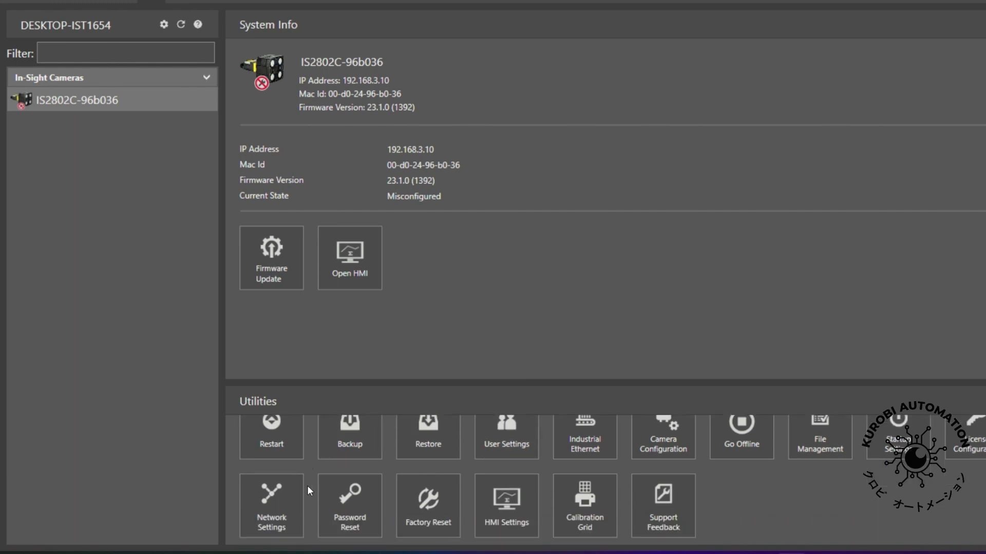
# Change the camera's static IP from 192.168.3.10 to 192.168.33.10 in Network Settings
pyautogui.click(274, 500)
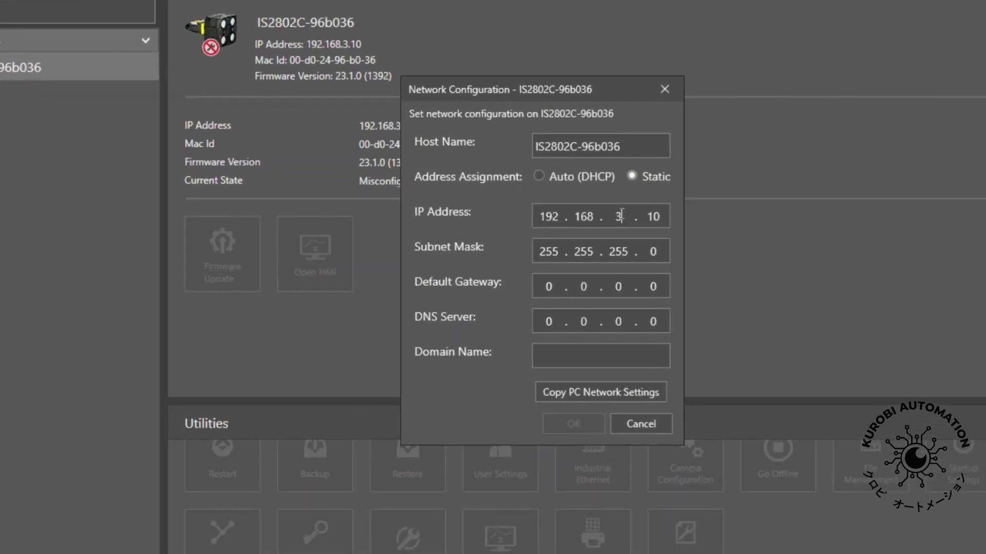
pyautogui.write('3')
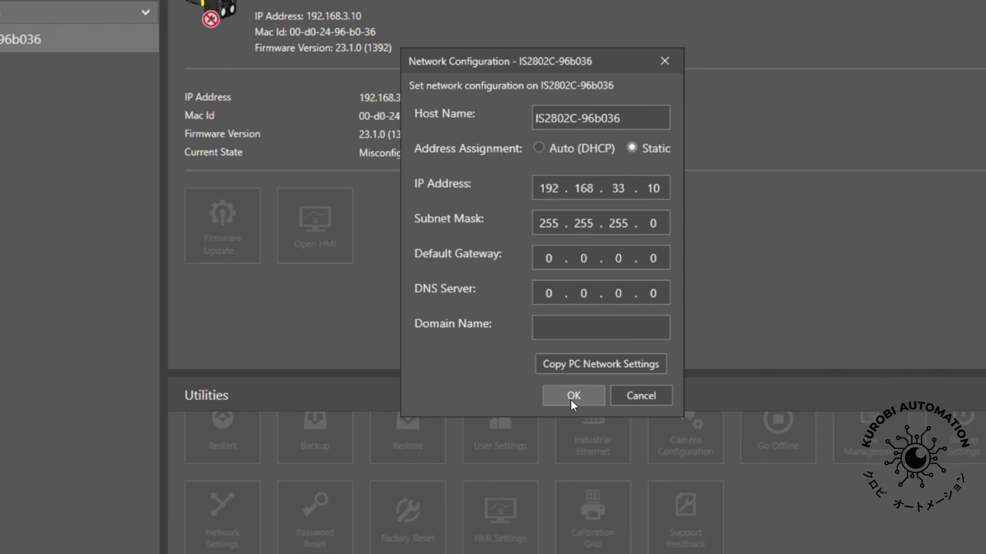
# Apply the new IP so IS2802C-96b036 restarts at 192.168.33.10, shown Offline
pyautogui.click(571, 400)
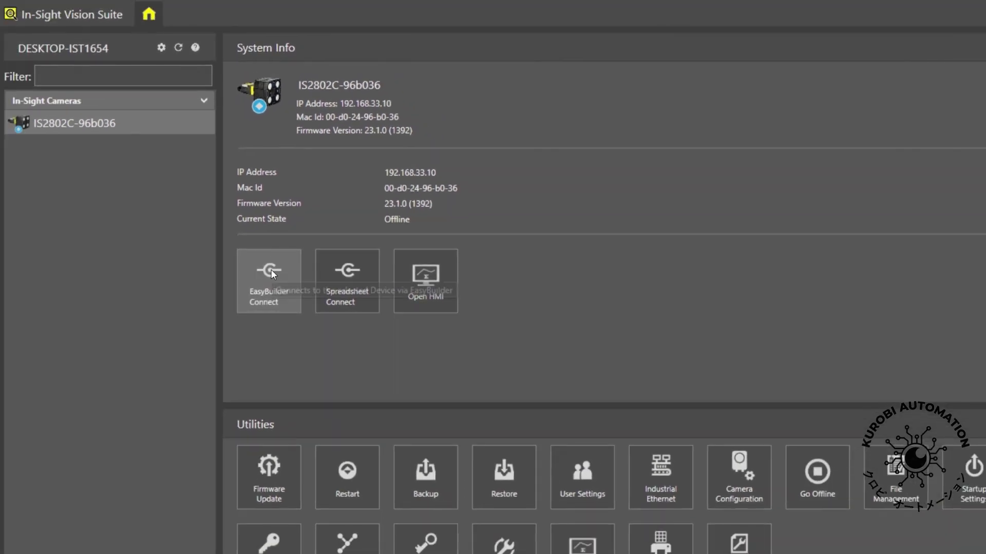
# Connect to camera IS2802C-96b036 with EasyBuilder Connect
pyautogui.click(271, 274)
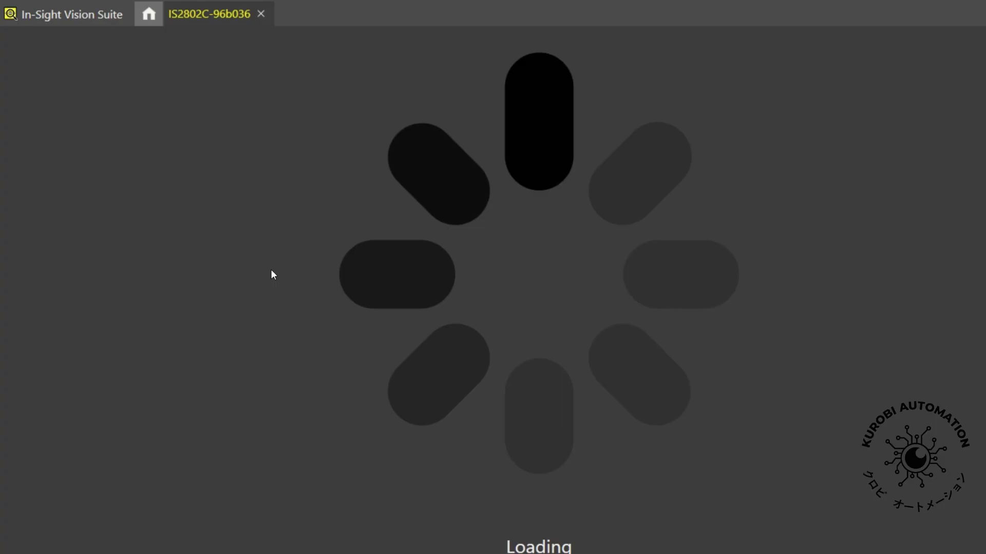